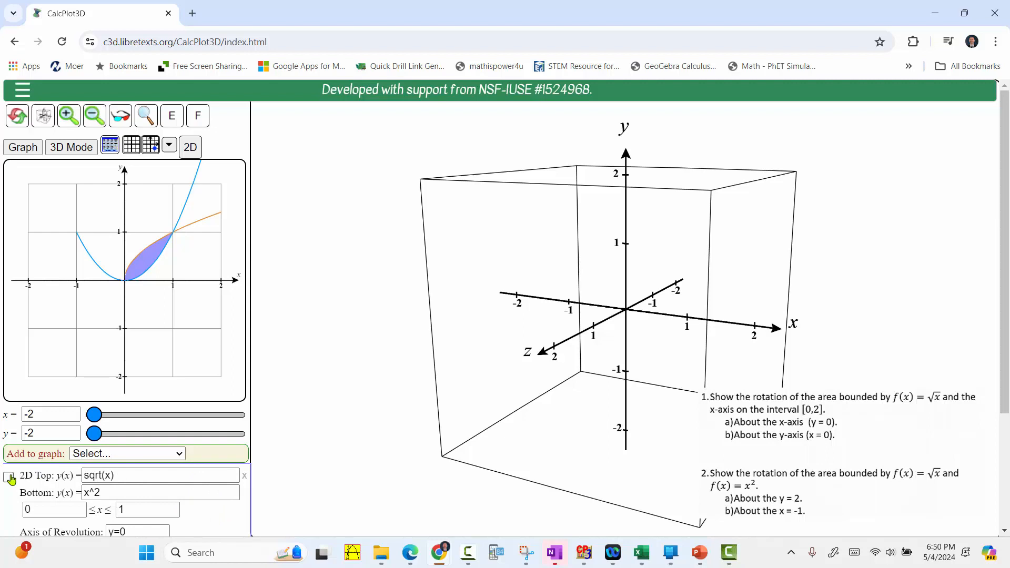
Step: Set the region's bottom function to 0, keeping sqrt(x) as the top function, and graph the region
{"action": "left_click", "coordinate": [116, 476]}
{"action": "triple_click", "coordinate": [98, 476]}
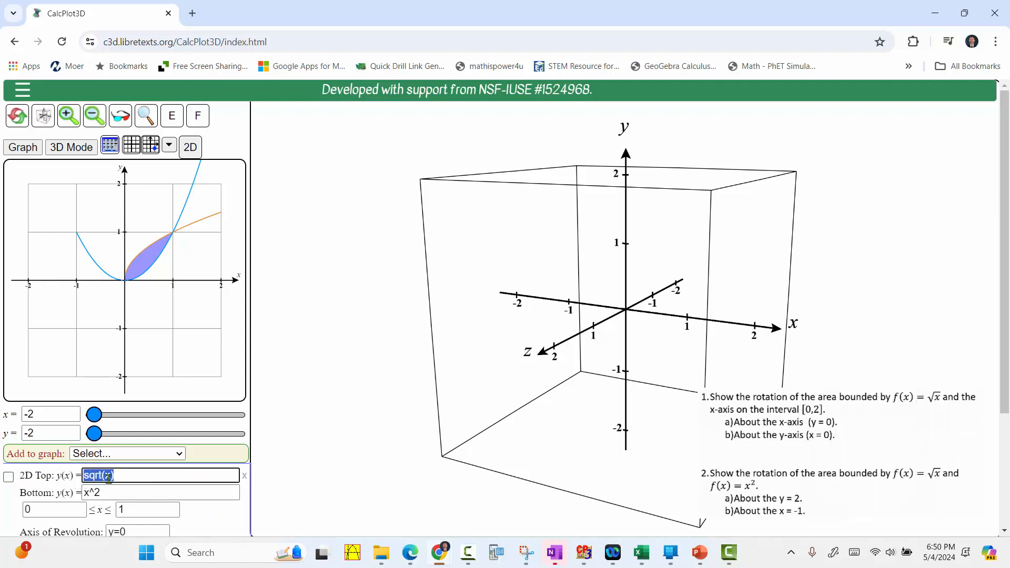
{"action": "left_click", "coordinate": [142, 477]}
{"action": "left_click_drag", "start_coordinate": [109, 492], "coordinate": [70, 494]}
{"action": "type", "text": "0"}
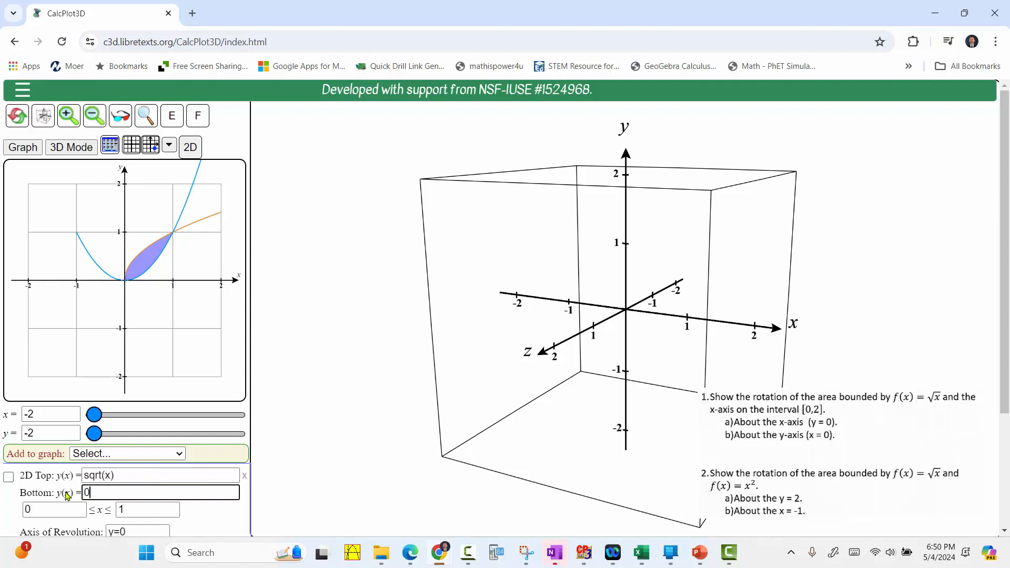
{"action": "key", "text": "Return"}
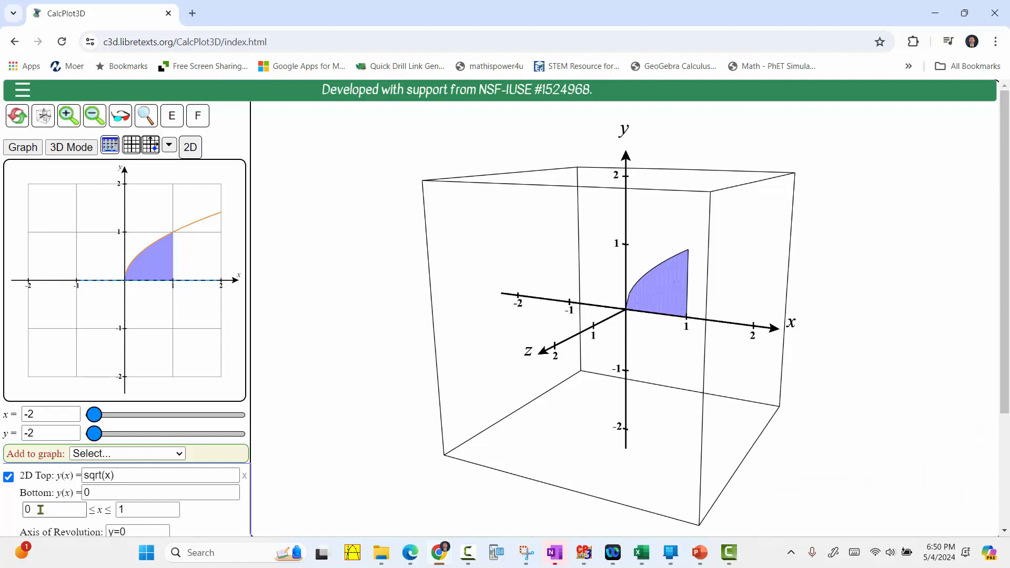
Step: Set the region's upper x limit to 2 so it spans the interval from 0 to 2
{"action": "left_click", "coordinate": [131, 509]}
{"action": "key", "text": "BackSpace"}
{"action": "type", "text": "2"}
{"action": "key", "text": "Return"}
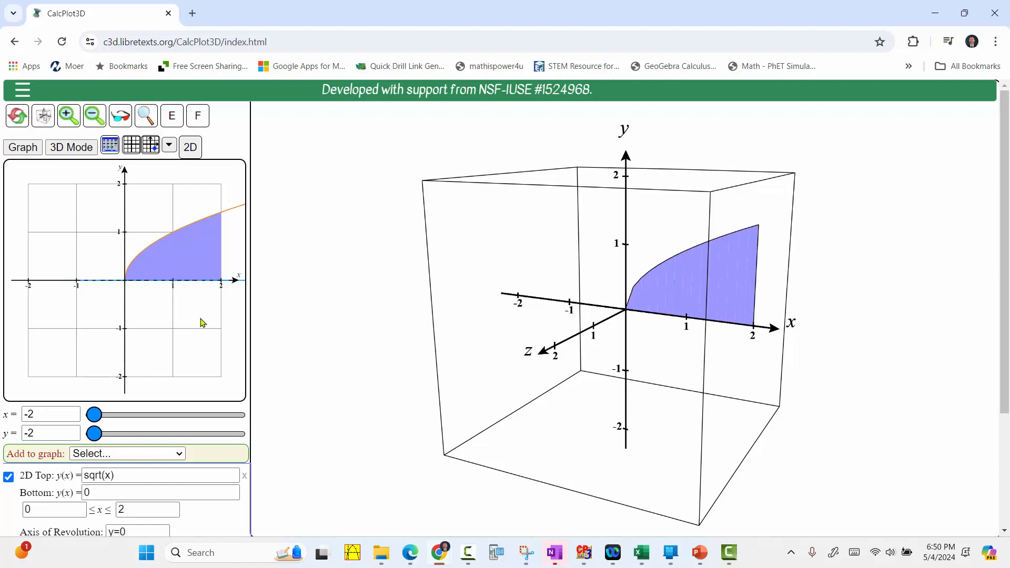
Step: Rotate the region fully about y=0 to view the solid, and return the rotation to its start
{"action": "scroll", "coordinate": [209, 412], "scroll_direction": "down", "scroll_amount": 1}
{"action": "scroll", "coordinate": [209, 412], "scroll_direction": "down", "scroll_amount": 3}
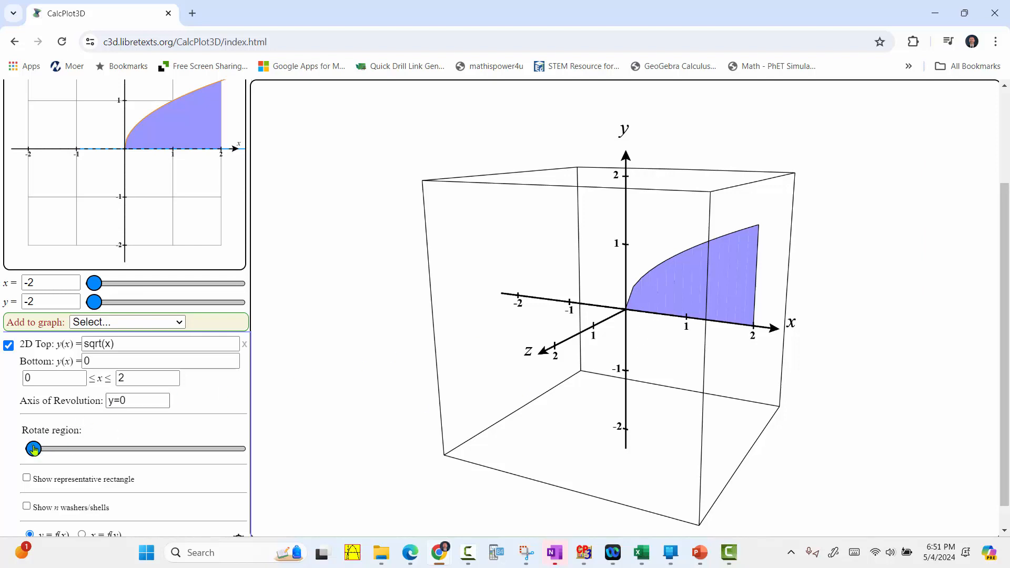
{"action": "left_click_drag", "start_coordinate": [34, 450], "coordinate": [293, 448]}
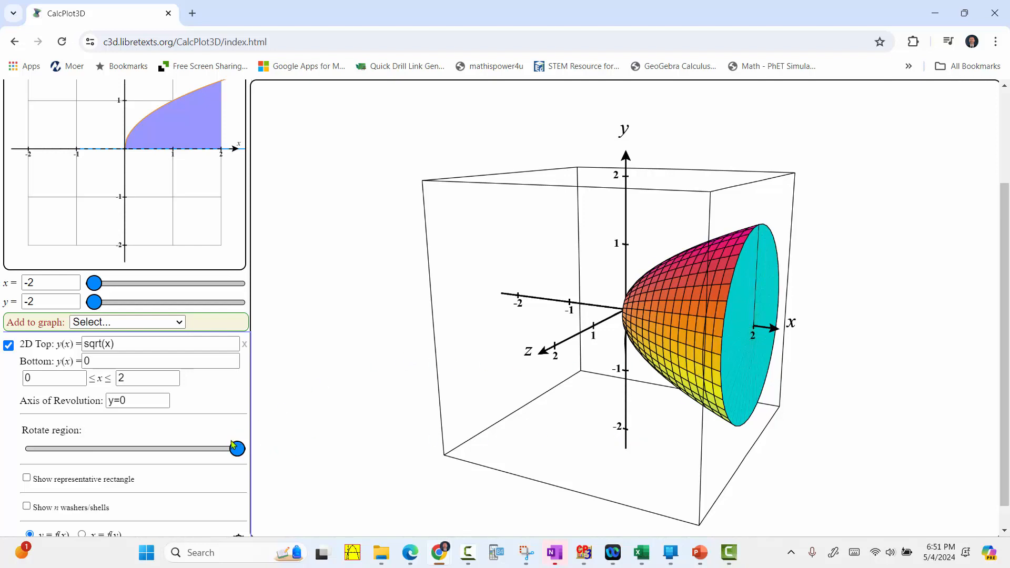
{"action": "left_click_drag", "start_coordinate": [238, 449], "coordinate": [17, 453]}
Step: Show the representative rectangle at x = 1.06, then revolve it about the axis and return it to its start
{"action": "scroll", "coordinate": [145, 452], "scroll_direction": "down", "scroll_amount": 1}
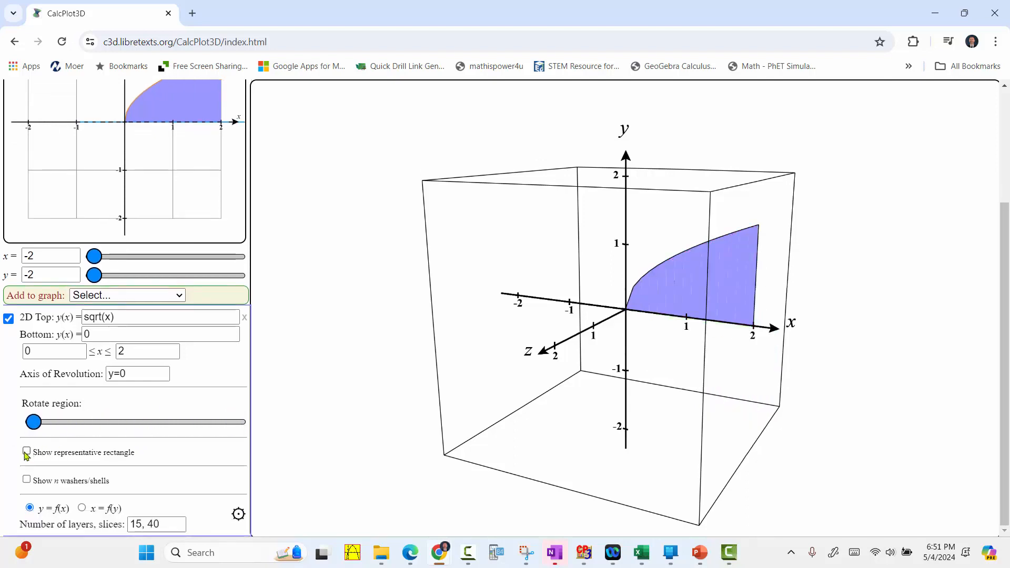
{"action": "left_click", "coordinate": [26, 452]}
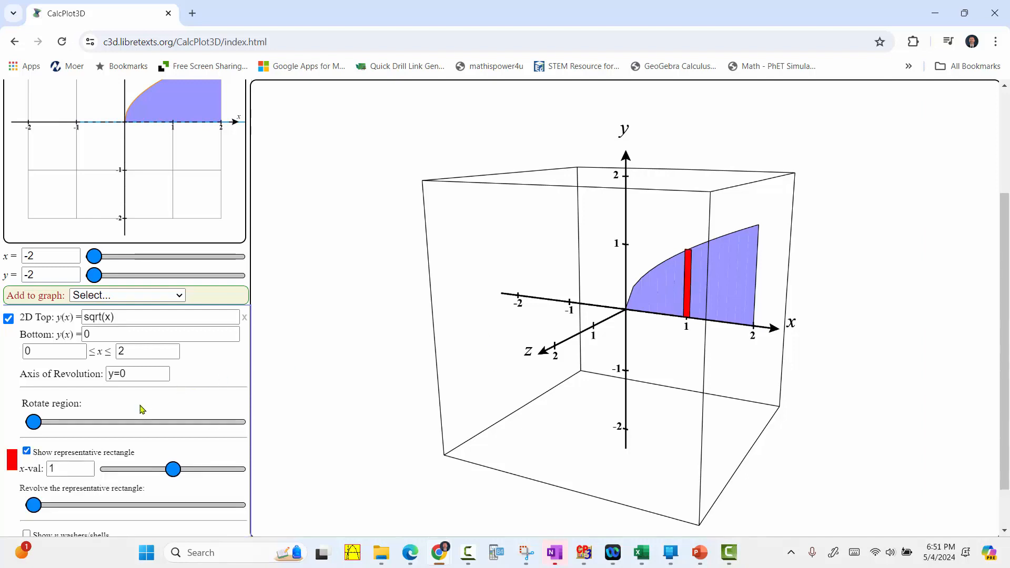
{"action": "mouse_move", "coordinate": [173, 469]}
{"action": "left_mouse_down"}
{"action": "mouse_move", "coordinate": [130, 470]}
{"action": "mouse_move", "coordinate": [213, 469]}
{"action": "mouse_move", "coordinate": [177, 470]}
{"action": "left_mouse_up"}
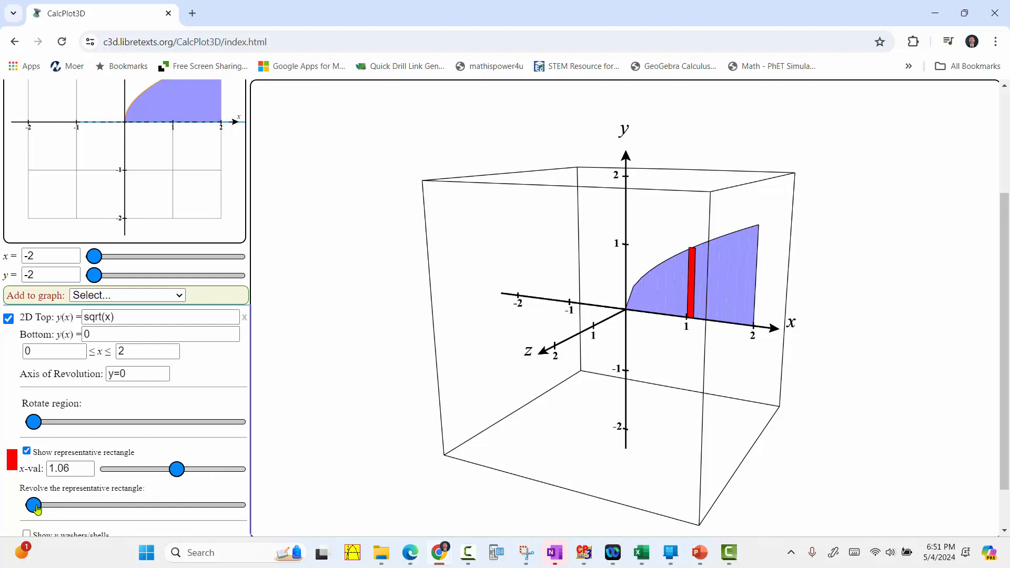
{"action": "mouse_move", "coordinate": [35, 506]}
{"action": "left_mouse_down"}
{"action": "mouse_move", "coordinate": [238, 506]}
{"action": "mouse_move", "coordinate": [199, 487]}
{"action": "mouse_move", "coordinate": [25, 489]}
{"action": "left_mouse_up"}
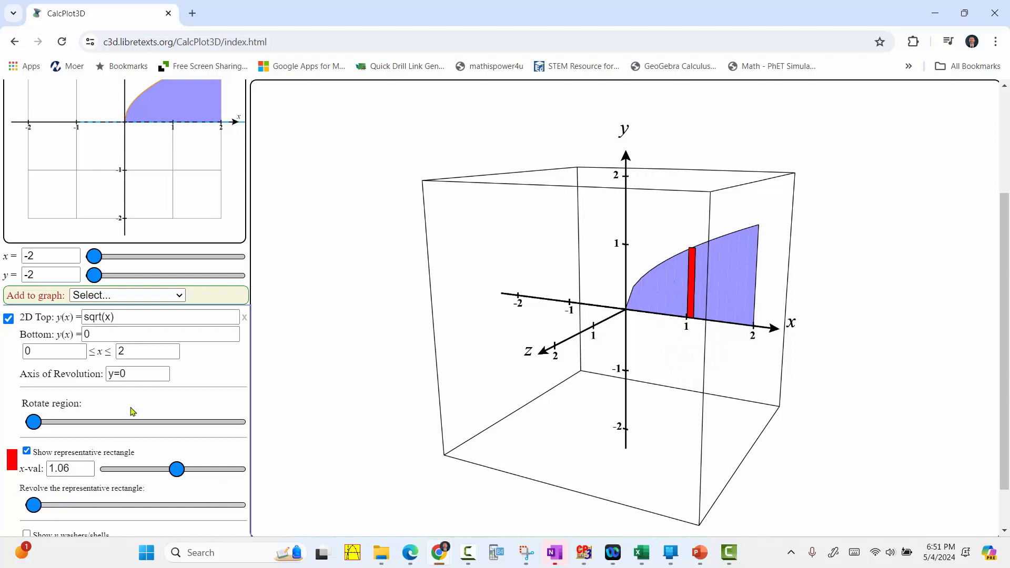
Step: Show n washers/shells with n = 24, revolve them fully about y=0, and return them to the flat region
{"action": "scroll", "coordinate": [132, 412], "scroll_direction": "down", "scroll_amount": 1}
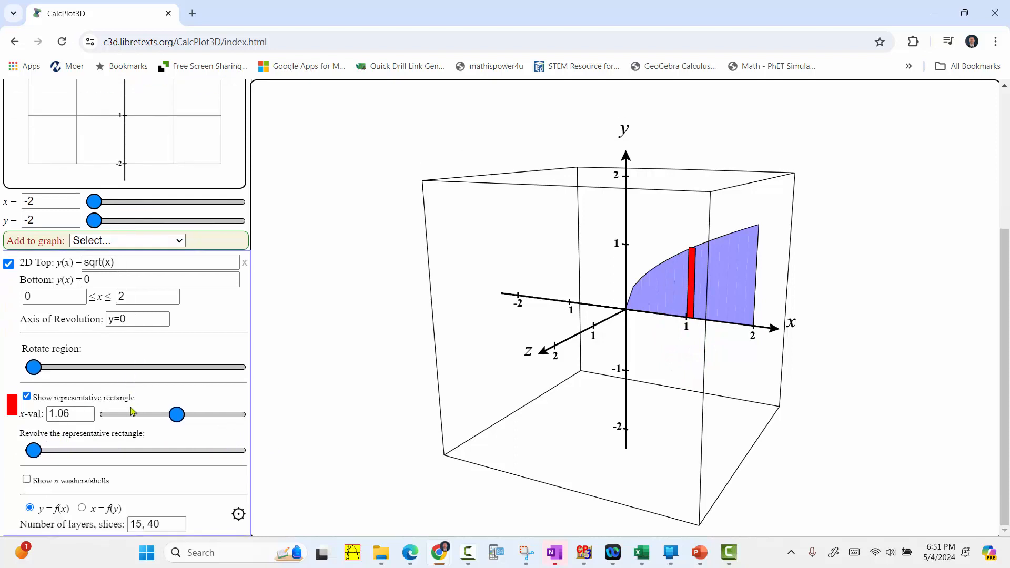
{"action": "left_click", "coordinate": [27, 480]}
{"action": "left_click_drag", "start_coordinate": [108, 498], "coordinate": [166, 504]}
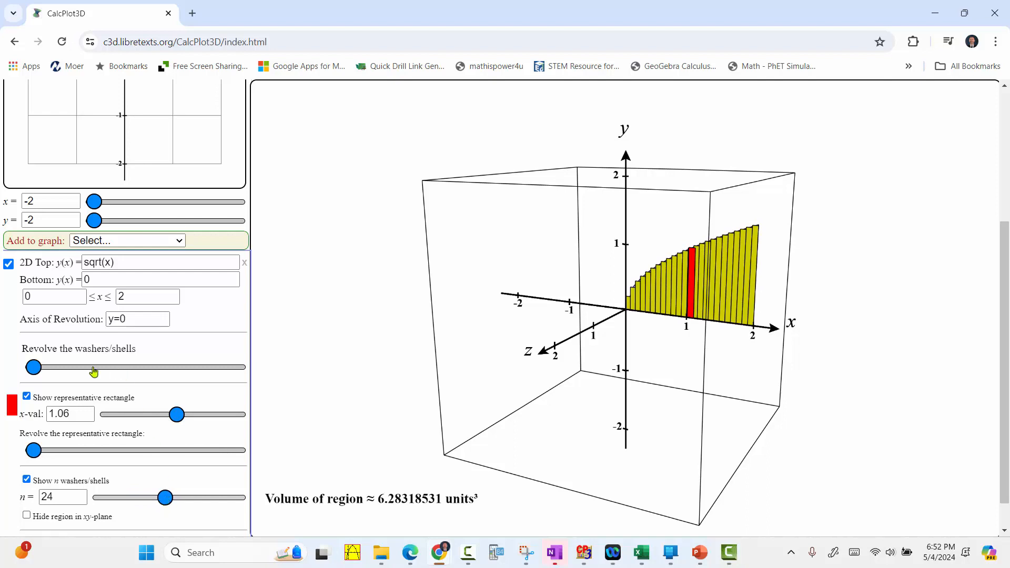
{"action": "left_click_drag", "start_coordinate": [35, 368], "coordinate": [247, 398]}
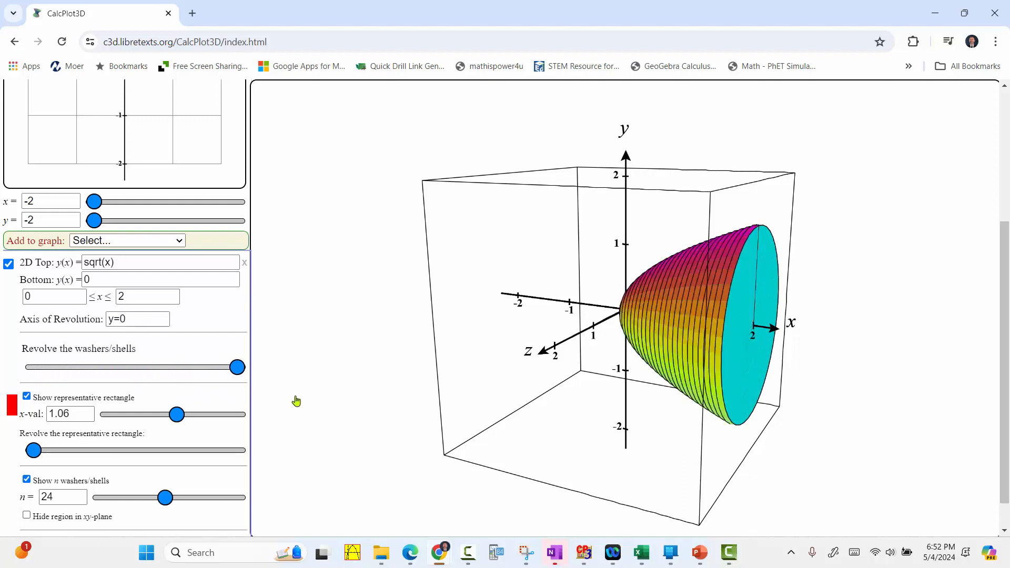
{"action": "left_click_drag", "start_coordinate": [169, 389], "coordinate": [29, 374]}
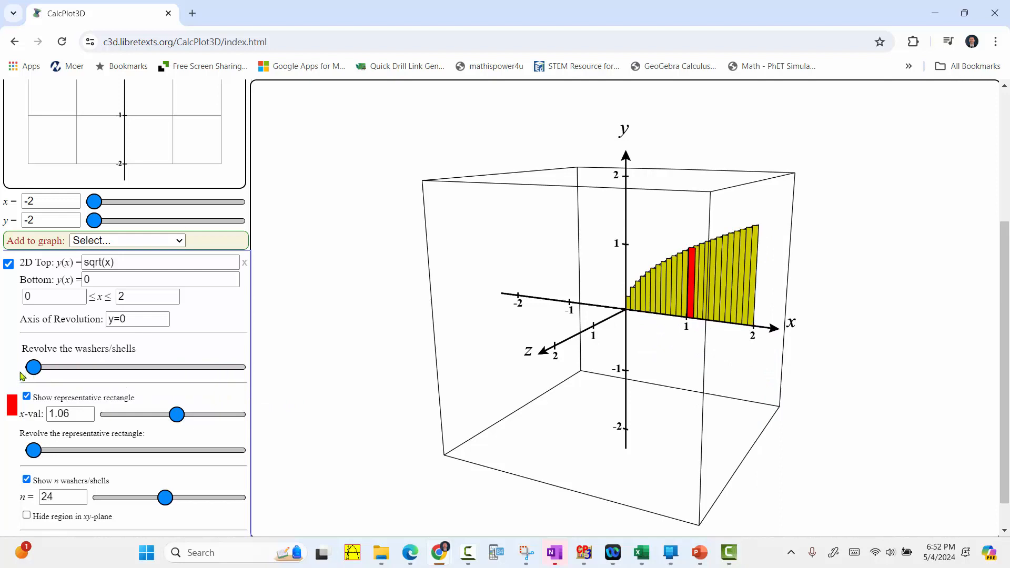
Step: Reduce the washer count to 1, and hide both the washers/shells and the representative rectangle
{"action": "left_click_drag", "start_coordinate": [165, 498], "coordinate": [81, 484]}
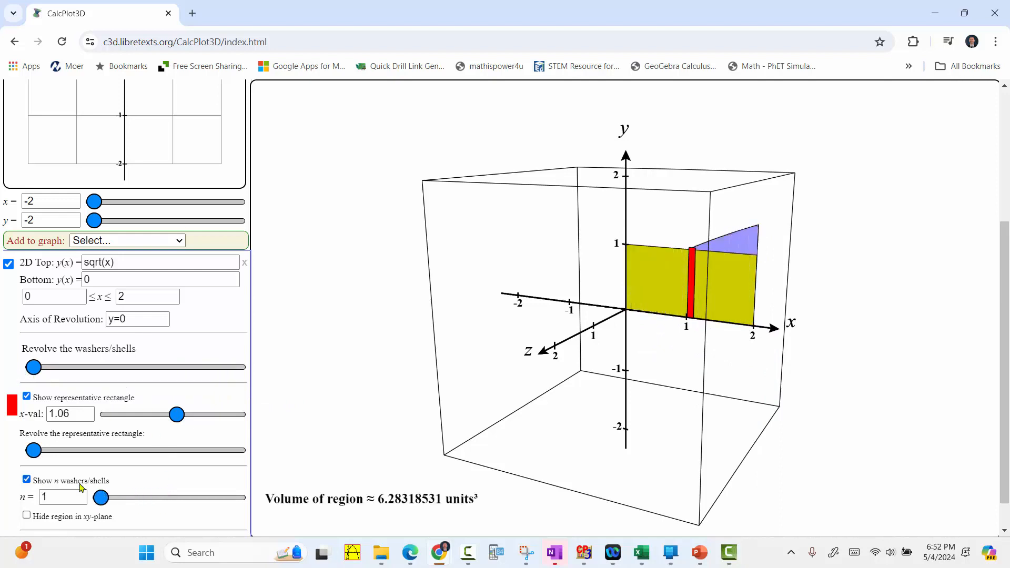
{"action": "left_click", "coordinate": [26, 479]}
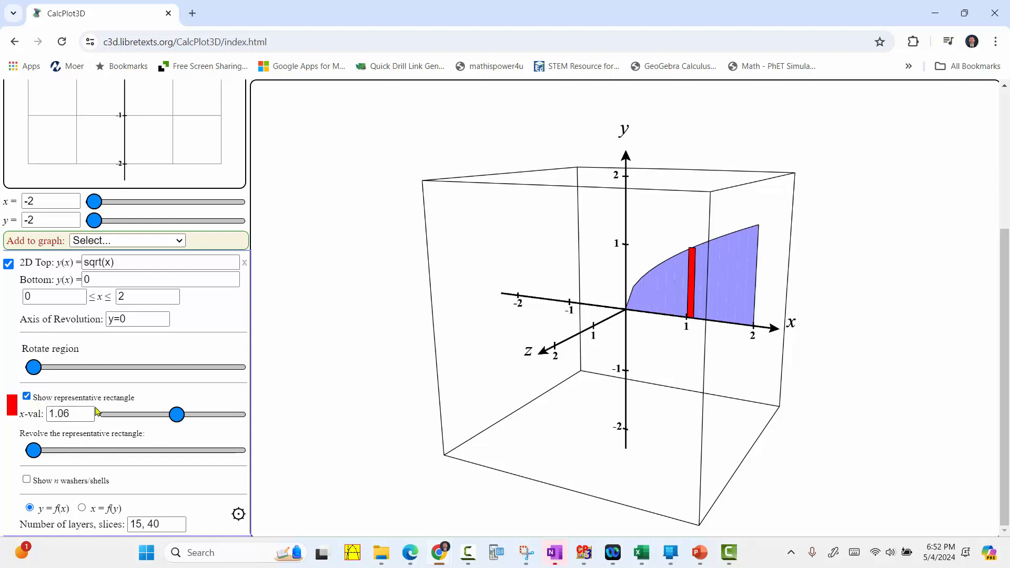
{"action": "left_click", "coordinate": [26, 396]}
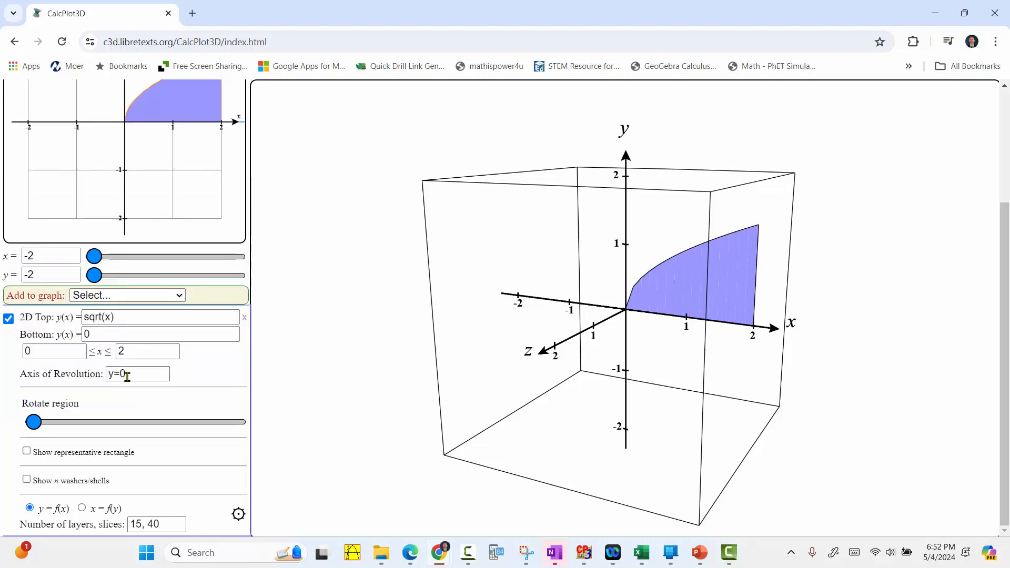
Step: Set the axis of revolution to x=0 and rotate the region fully to view the solid from different angles
{"action": "left_click_drag", "start_coordinate": [133, 374], "coordinate": [97, 379]}
{"action": "type", "text": "x="}
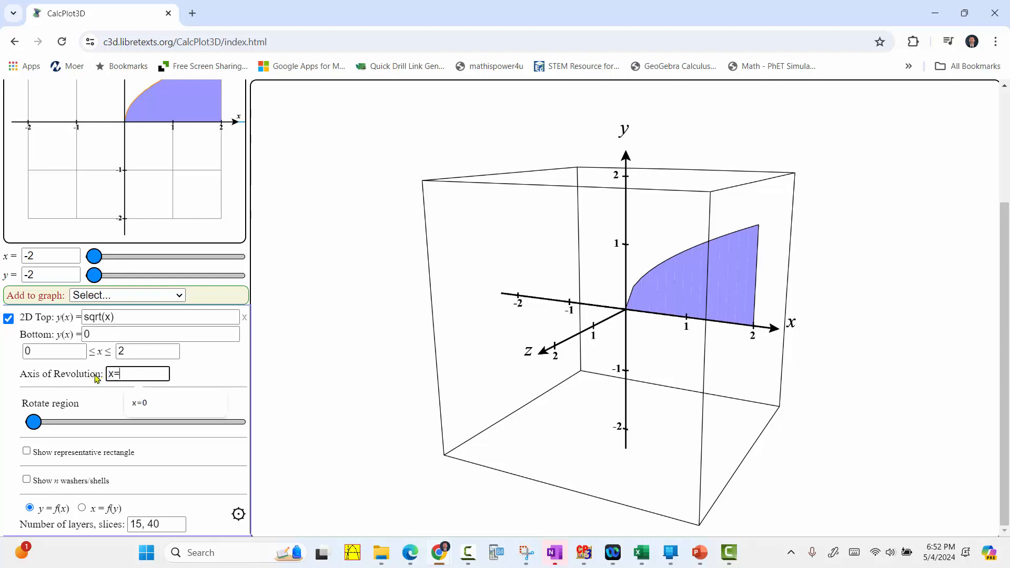
{"action": "key", "text": "Return"}
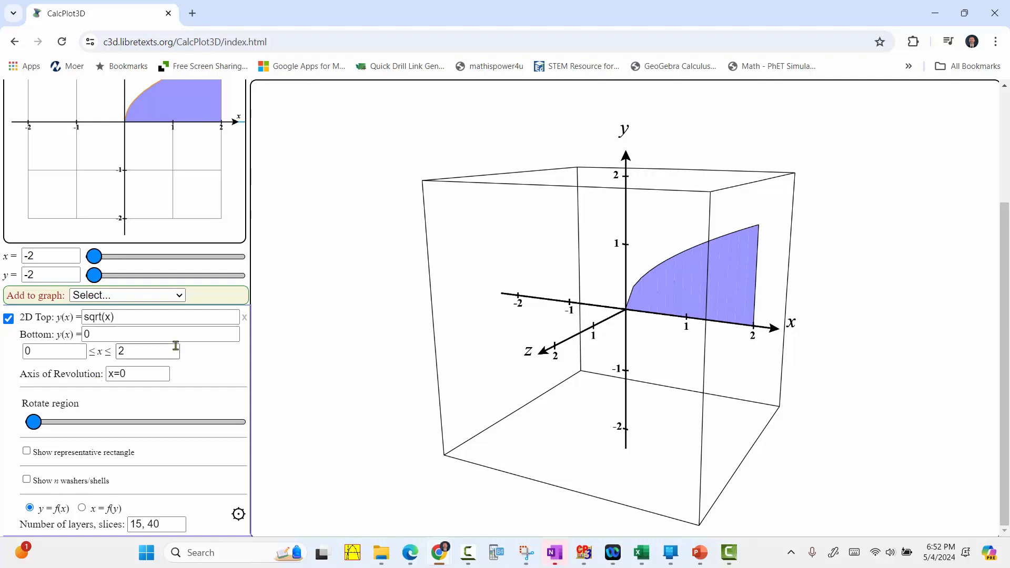
{"action": "left_click_drag", "start_coordinate": [36, 422], "coordinate": [266, 420]}
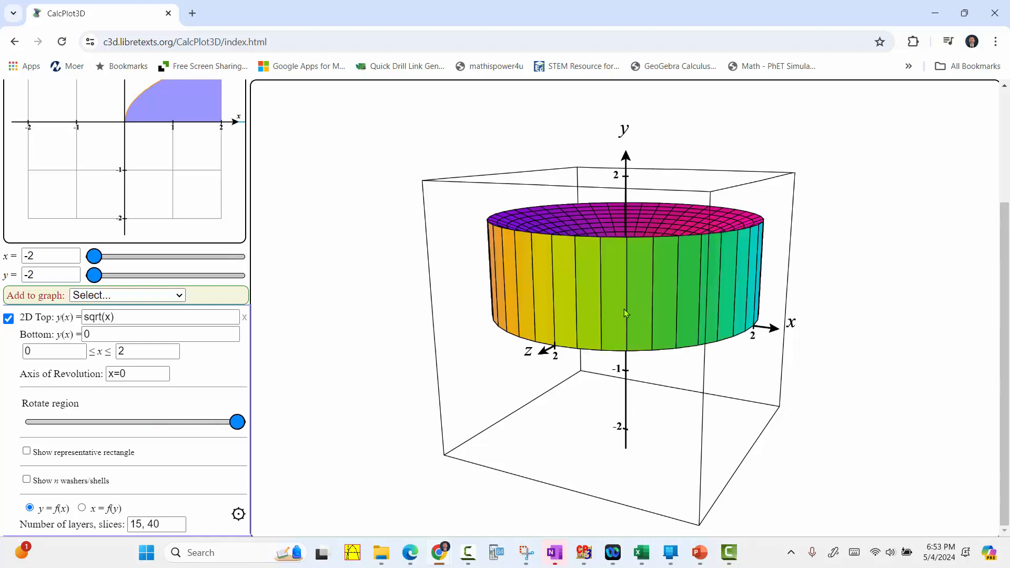
{"action": "left_click_drag", "start_coordinate": [627, 313], "coordinate": [656, 289]}
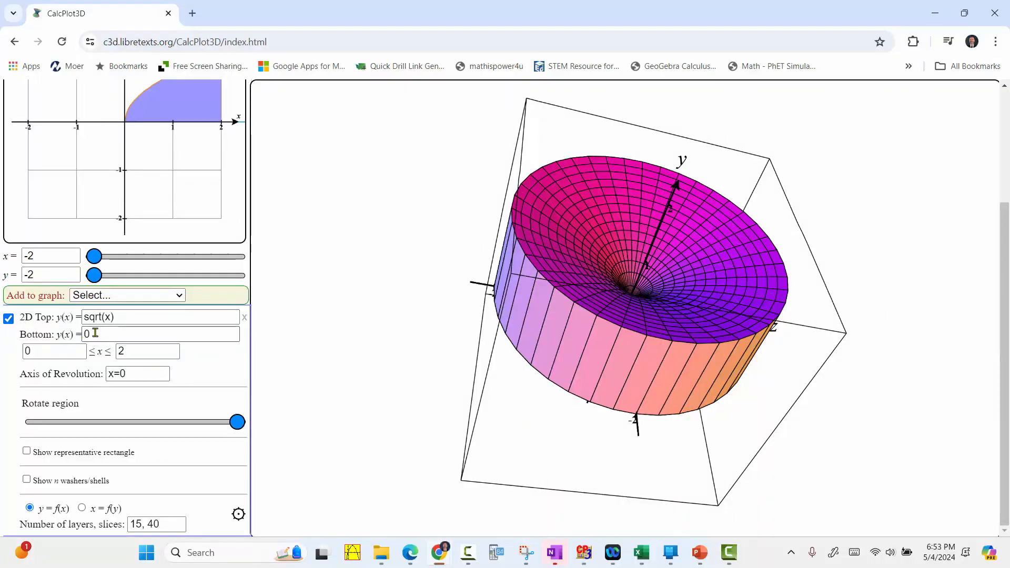
Step: Set the region's bottom function to x^2 and reset the region's rotation to its start
{"action": "left_click_drag", "start_coordinate": [95, 333], "coordinate": [76, 339]}
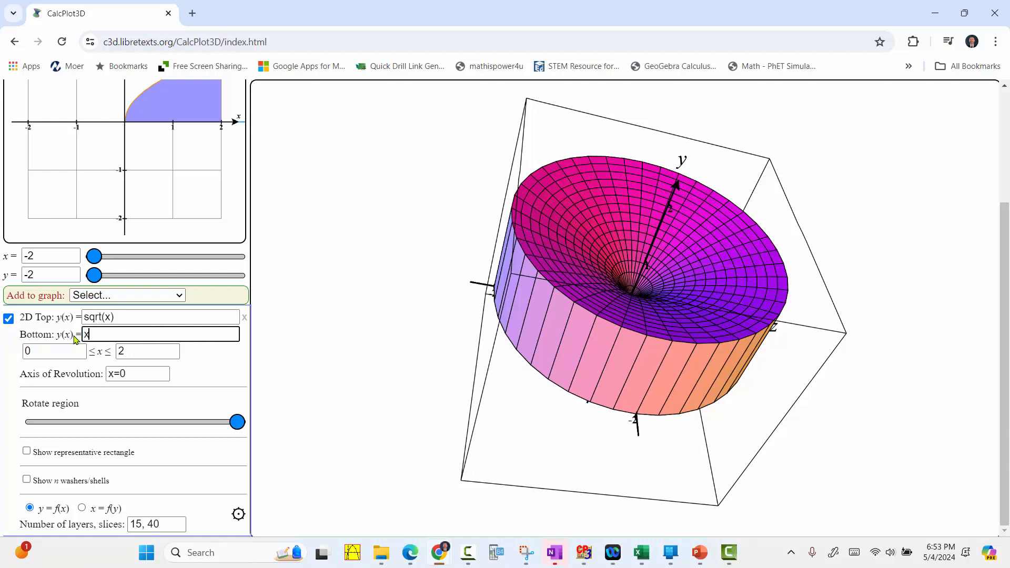
{"action": "key", "text": "Return"}
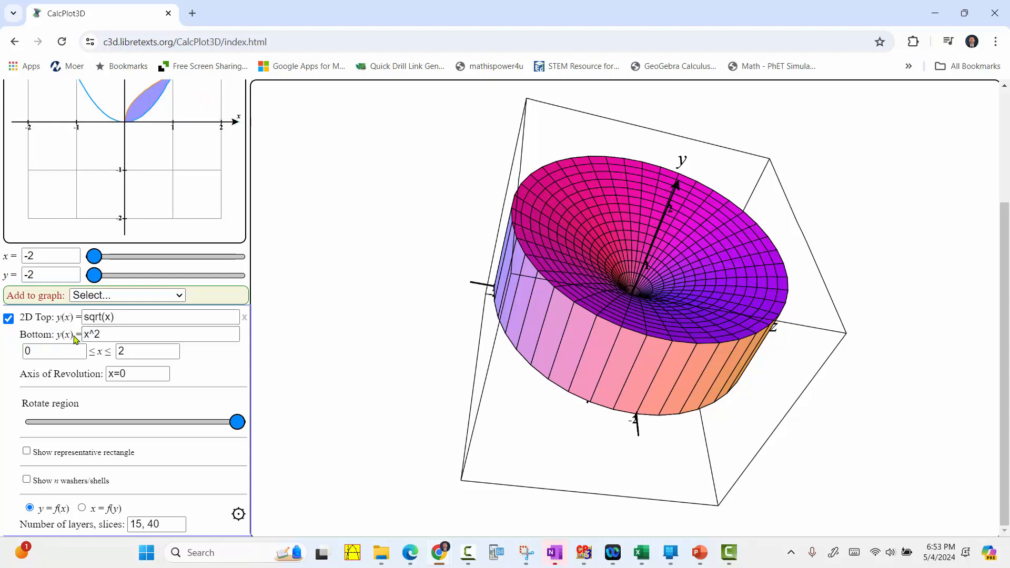
{"action": "scroll", "coordinate": [91, 334], "scroll_direction": "up", "scroll_amount": 3}
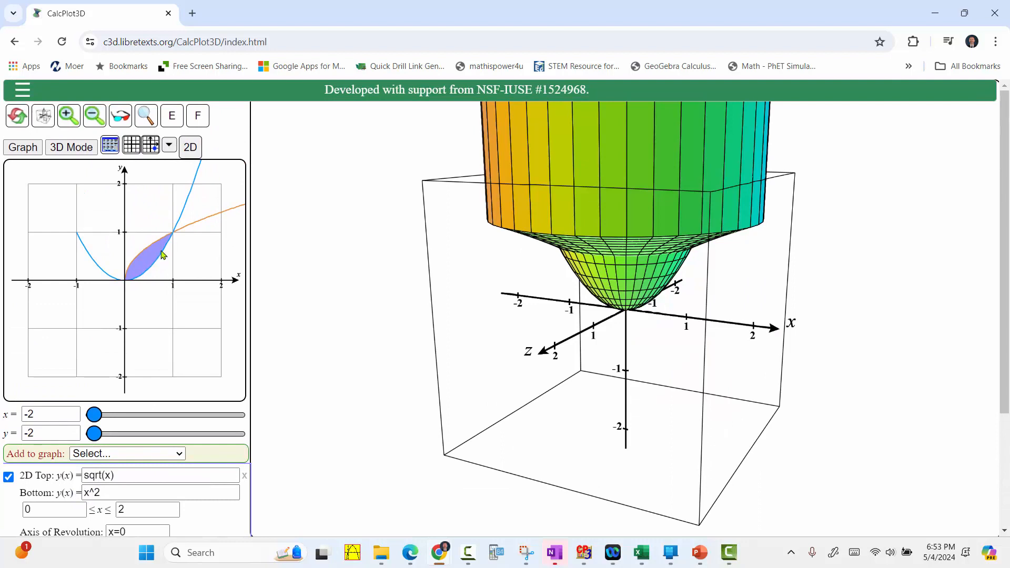
{"action": "scroll", "coordinate": [162, 256], "scroll_direction": "down", "scroll_amount": 3}
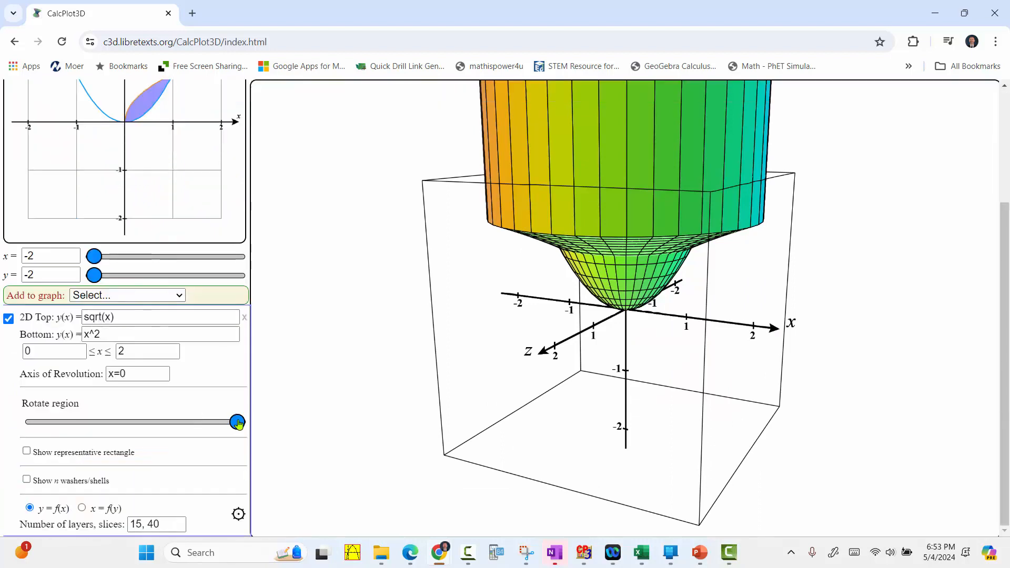
{"action": "left_click", "coordinate": [35, 423]}
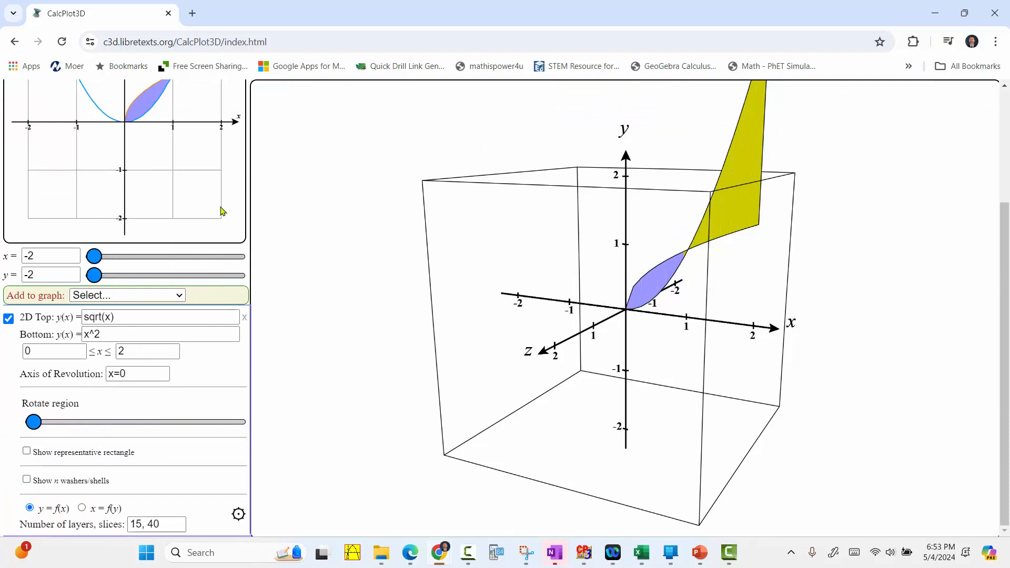
Step: Set the axis of revolution to y=2 and the region's upper x limit to 1
{"action": "scroll", "coordinate": [220, 210], "scroll_direction": "up", "scroll_amount": 1}
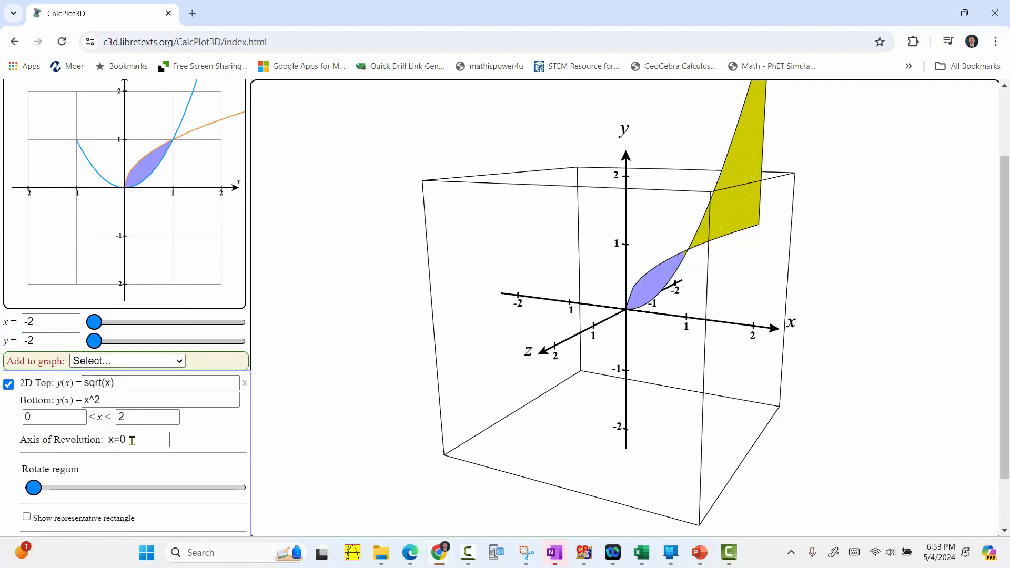
{"action": "triple_click", "coordinate": [107, 441]}
{"action": "key", "text": "BackSpace"}
{"action": "type", "text": "y=2"}
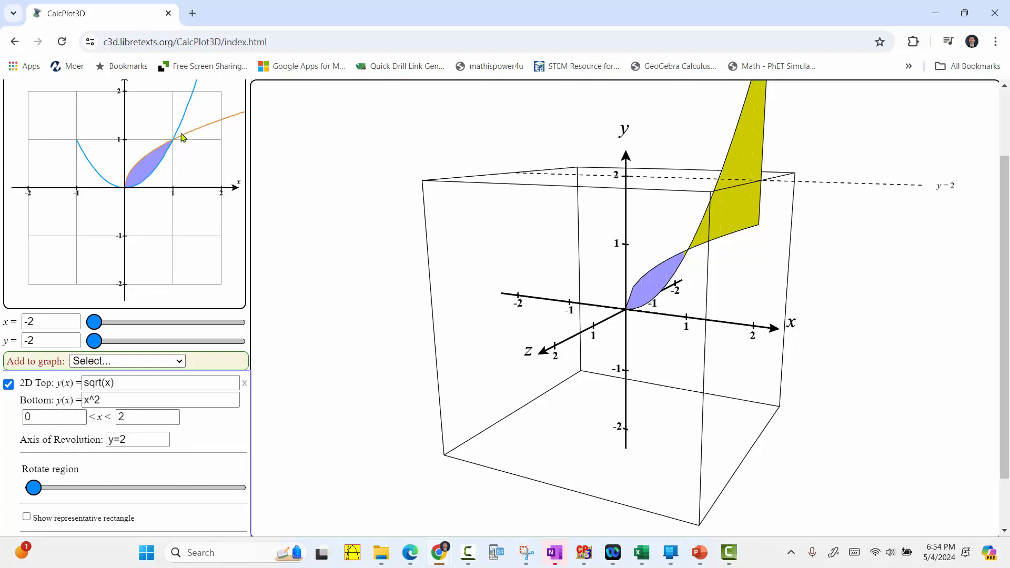
{"action": "left_click", "coordinate": [126, 418]}
{"action": "key", "text": "Return"}
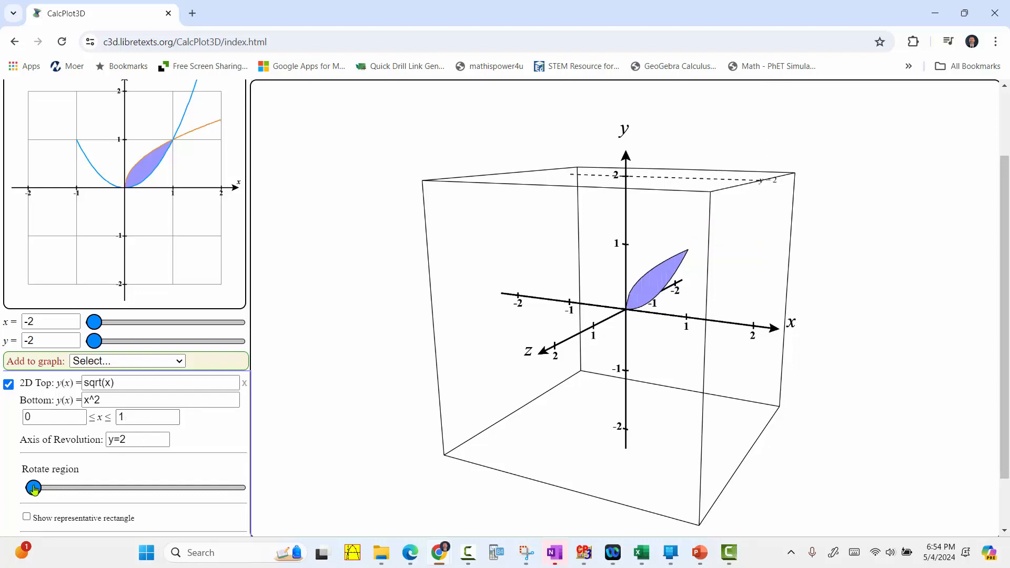
Step: Rotate the region fully about y=2 and zoom the graph out to show the entire solid
{"action": "left_click_drag", "start_coordinate": [35, 490], "coordinate": [122, 489]}
{"action": "left_click", "coordinate": [150, 488]}
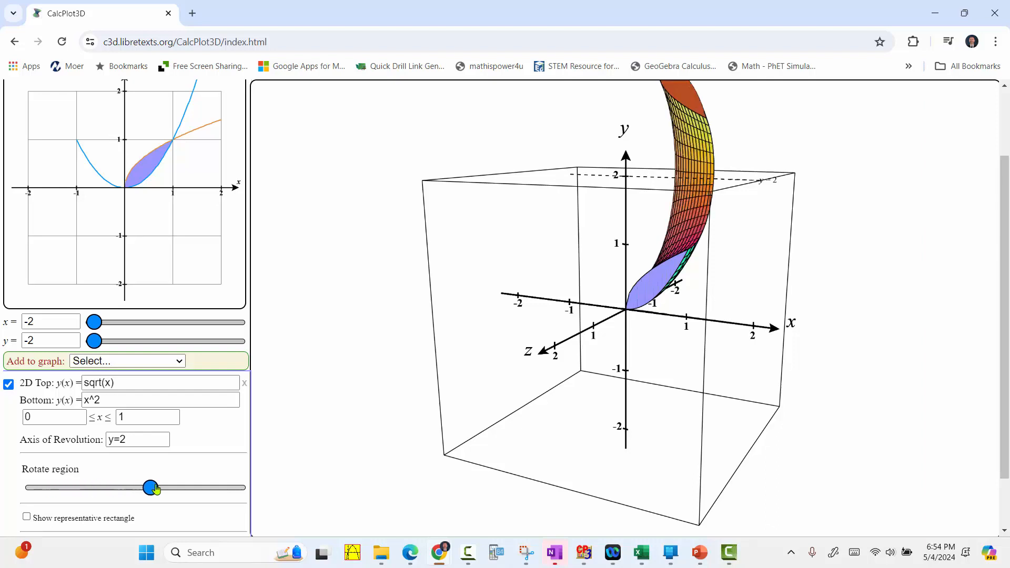
{"action": "left_click", "coordinate": [216, 488]}
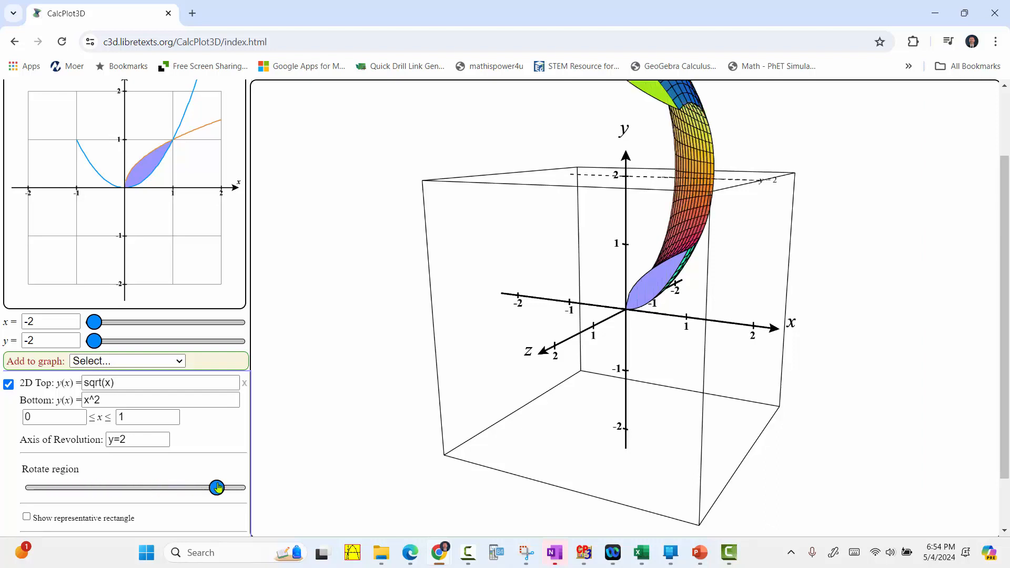
{"action": "left_click", "coordinate": [237, 488]}
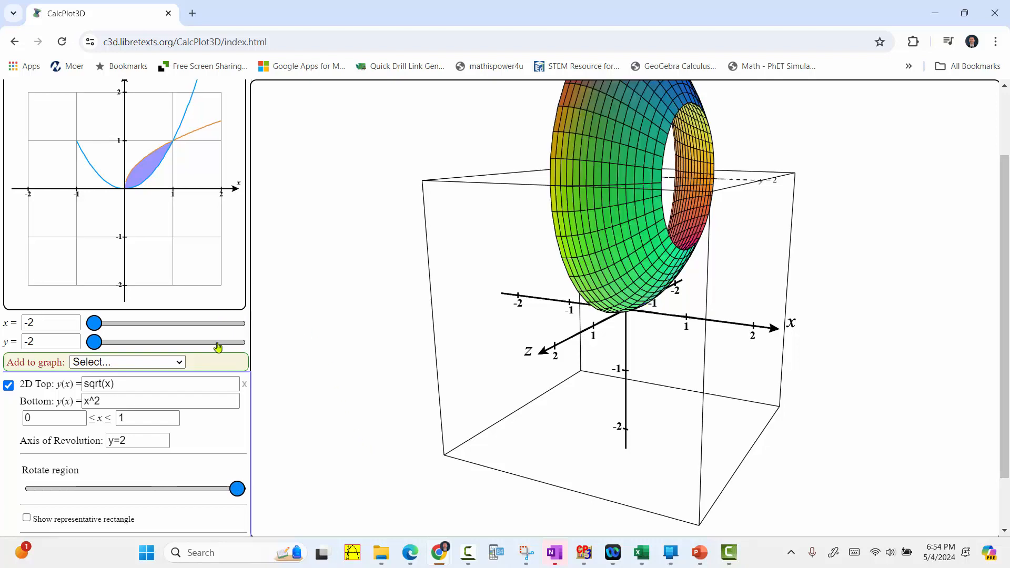
{"action": "scroll", "coordinate": [225, 345], "scroll_direction": "up", "scroll_amount": 2}
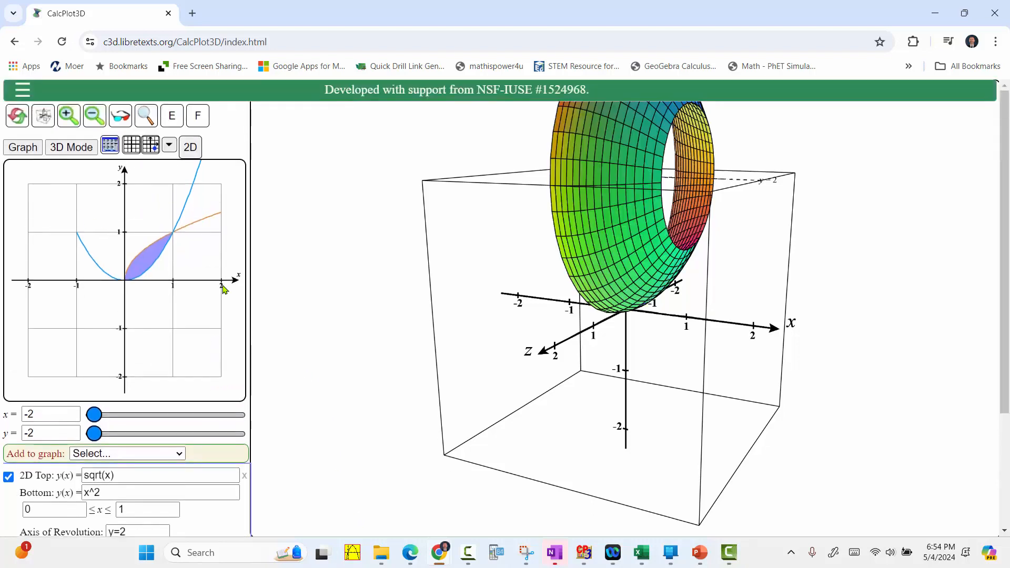
{"action": "left_click", "coordinate": [93, 121]}
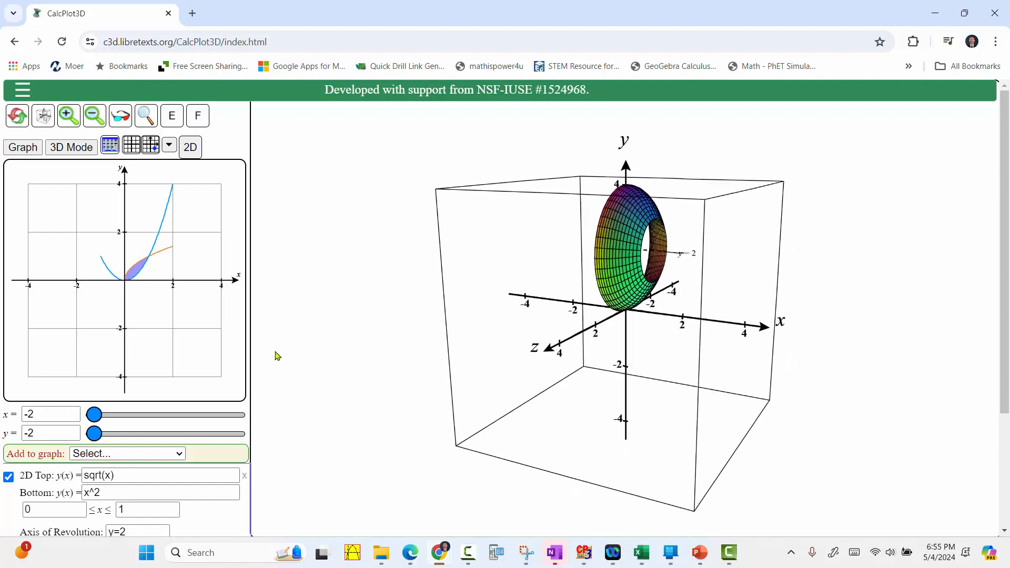
{"action": "scroll", "coordinate": [204, 427], "scroll_direction": "down", "scroll_amount": 3}
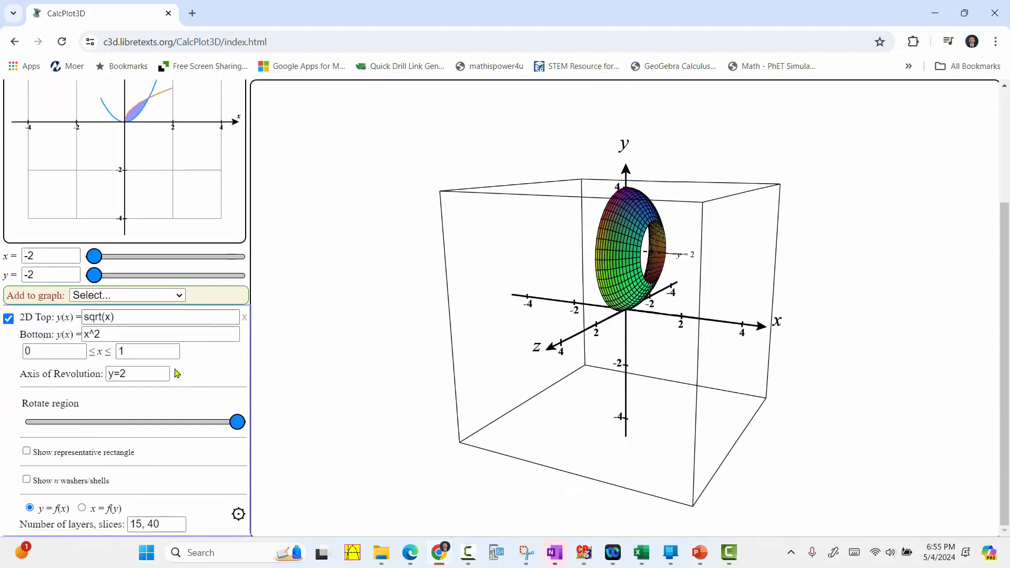
Step: Set the axis of revolution to x=-1 and reset the region's rotation to its start
{"action": "left_click_drag", "start_coordinate": [135, 371], "coordinate": [95, 379]}
{"action": "type", "text": "x"}
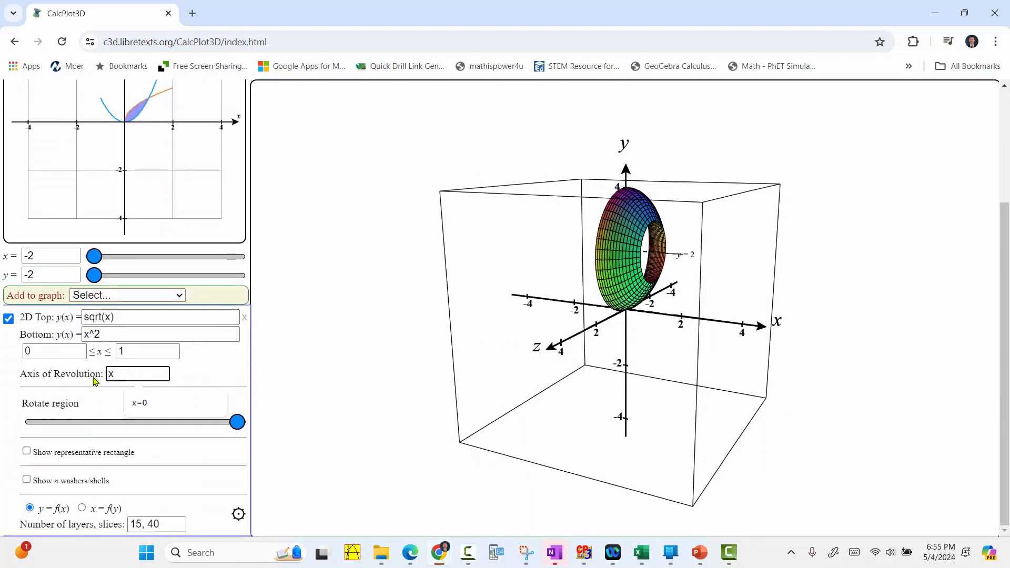
{"action": "type", "text": "=-1"}
{"action": "key", "text": "Return"}
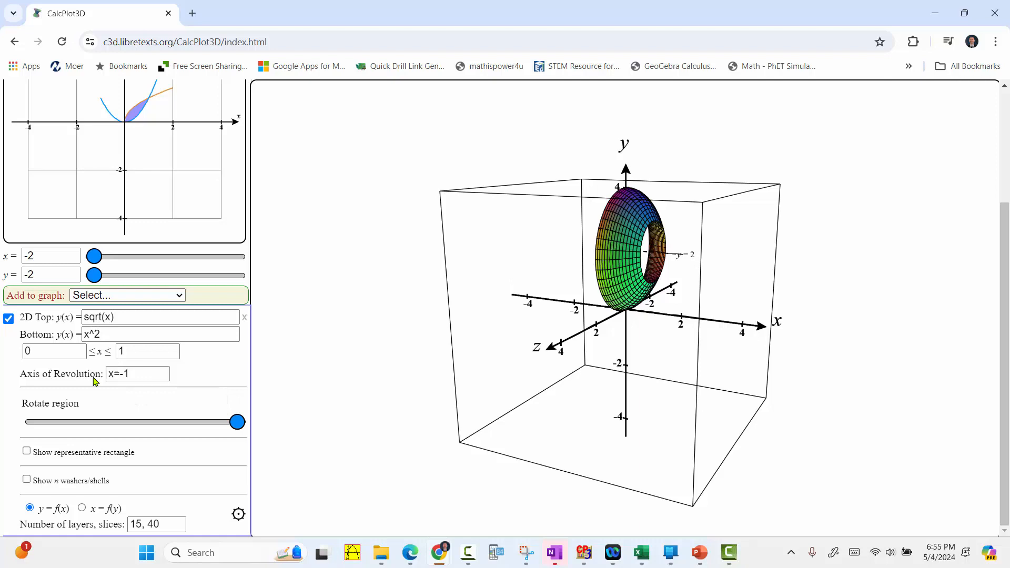
{"action": "left_click", "coordinate": [35, 423]}
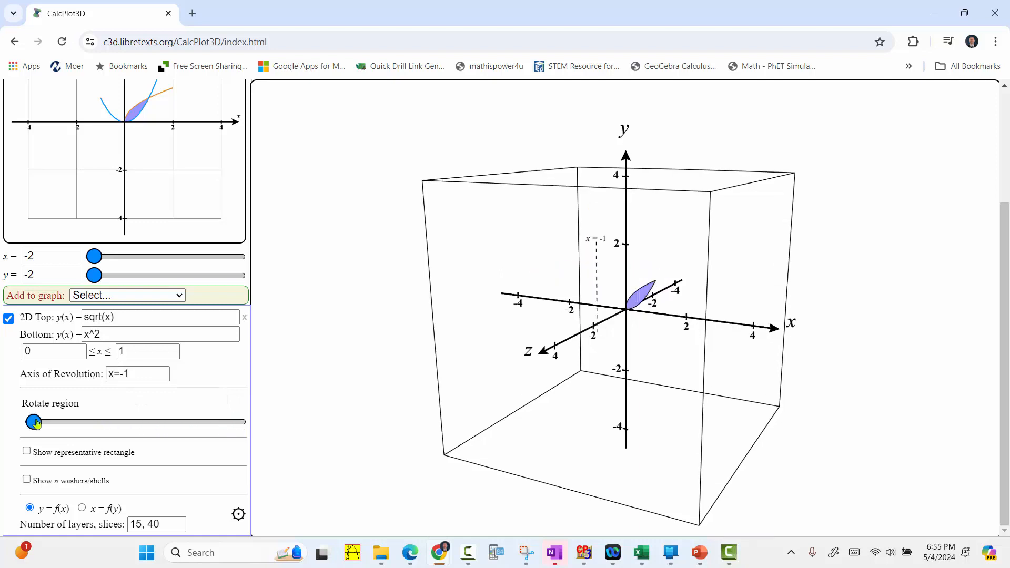
Step: Rotate the region fully about x=-1 and turn the 3D graph to view the solid from another angle
{"action": "left_click_drag", "start_coordinate": [36, 424], "coordinate": [321, 421]}
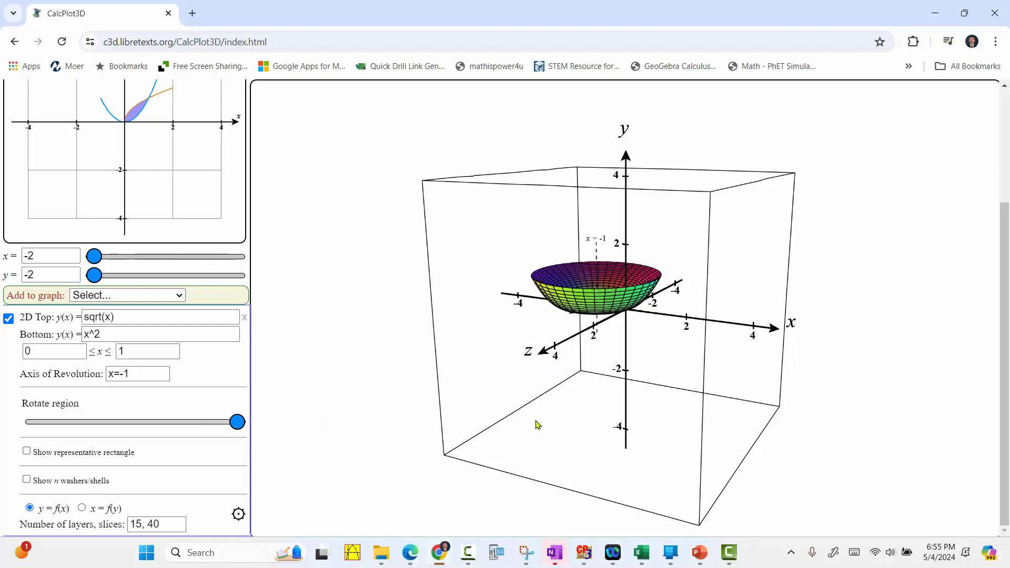
{"action": "left_click_drag", "start_coordinate": [599, 375], "coordinate": [396, 348]}
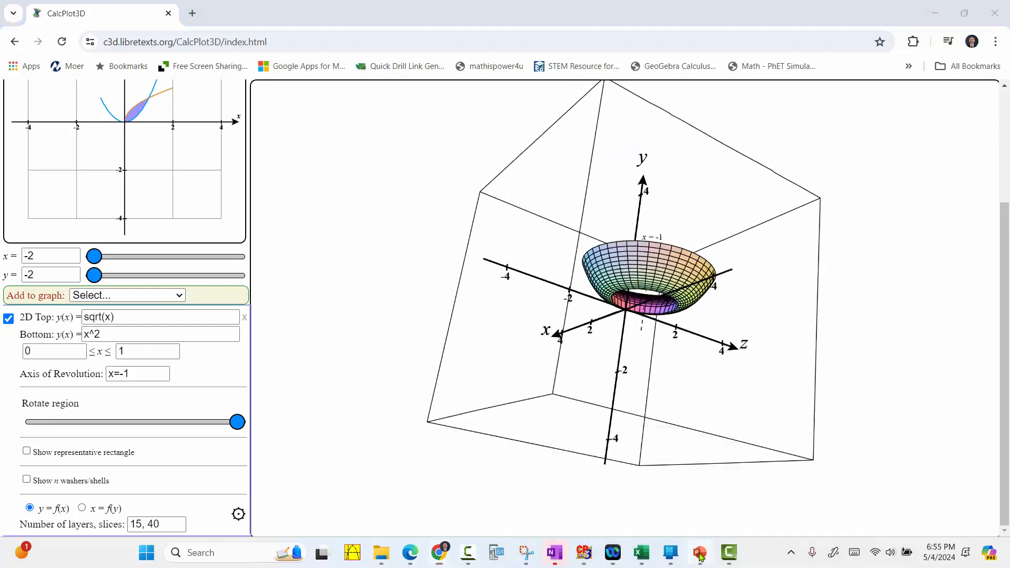
Step: Switch to the PowerPoint slide show and advance to the closing slide with the video library link
{"action": "mouse_move", "coordinate": [700, 555]}
{"action": "left_click", "coordinate": [704, 492]}
{"action": "left_click", "coordinate": [535, 247]}
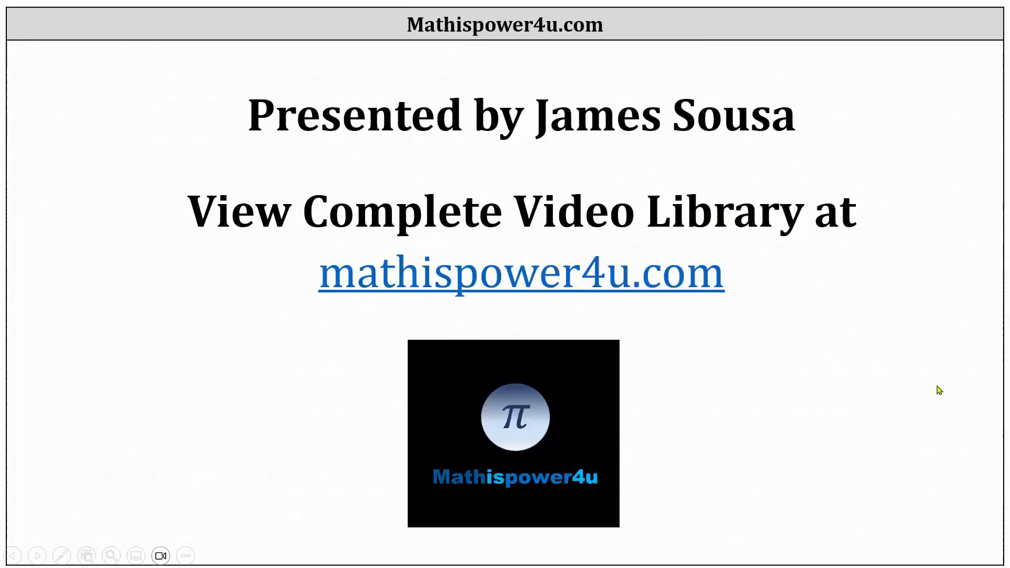